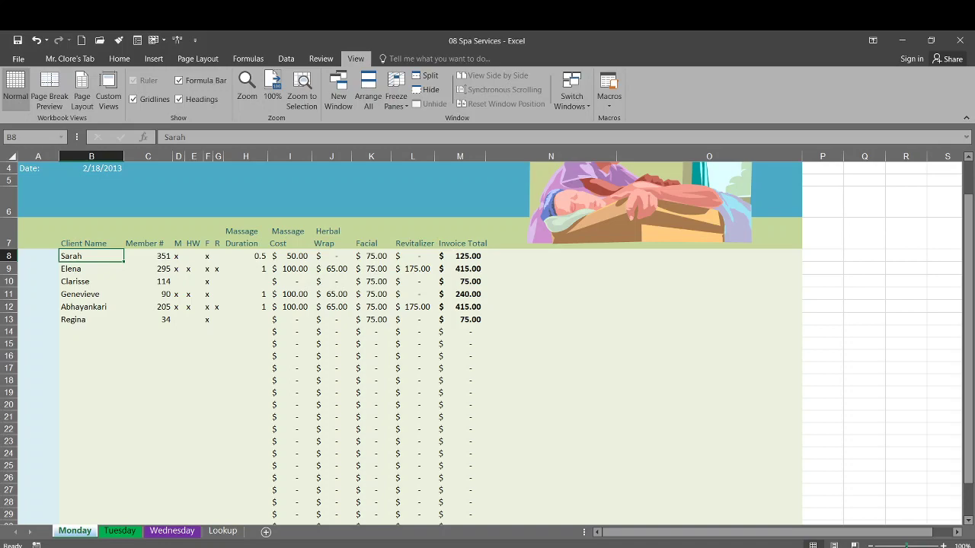
Magnify the Monday worksheet to 400% around cell I12 and reset its zoom to 100%.
mouse_move(908, 545)
mouse_down()
mouse_move(936, 545)
mouse_move(911, 545)
mouse_up()
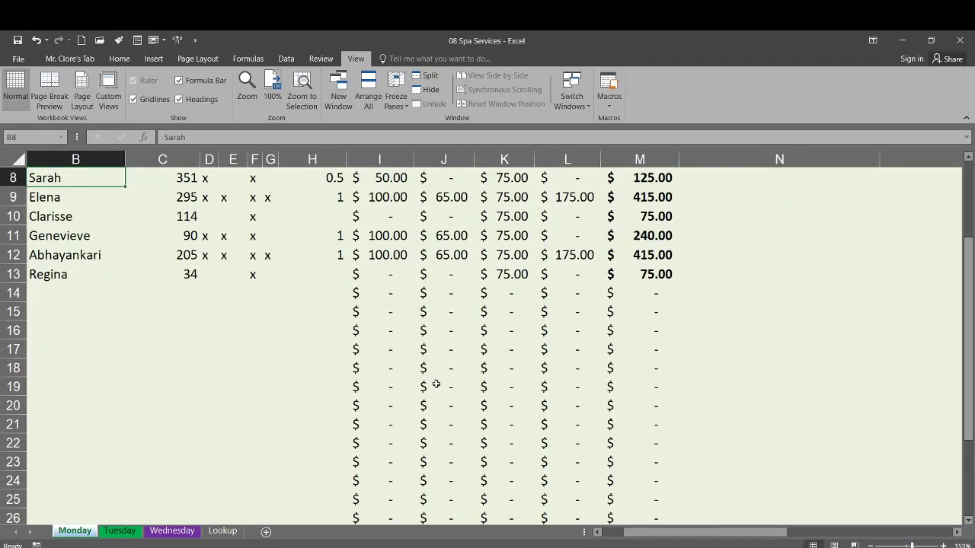
click(381, 251)
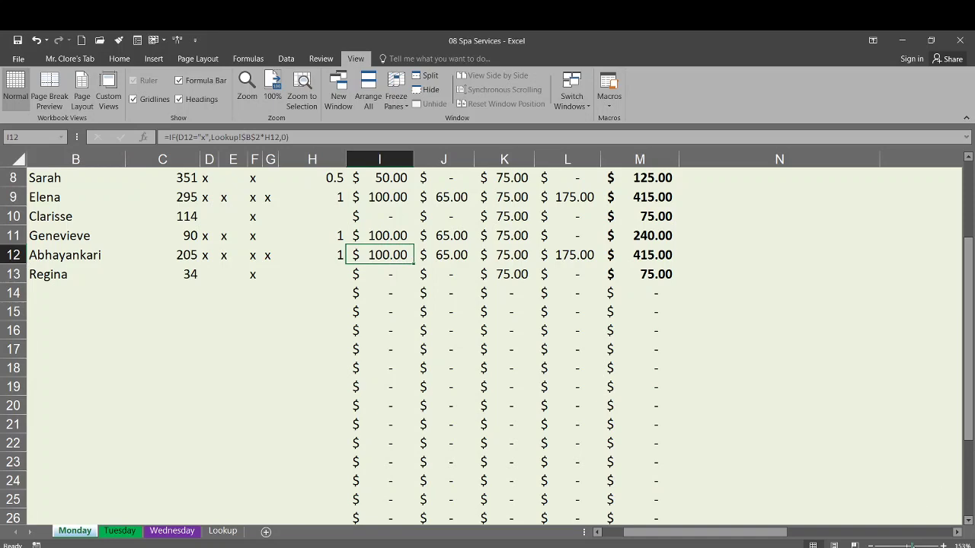
scroll(487, 335, up, 10)
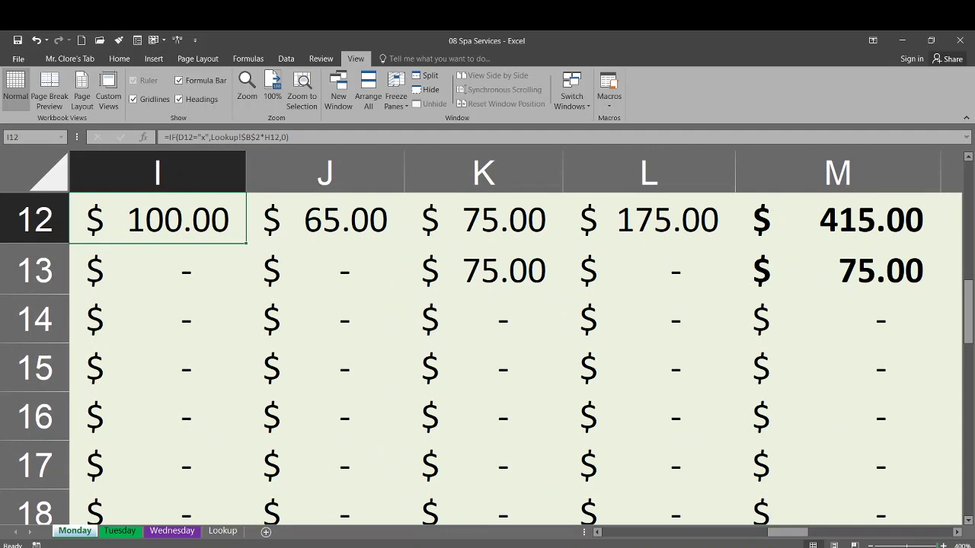
scroll(370, 154, down, 15)
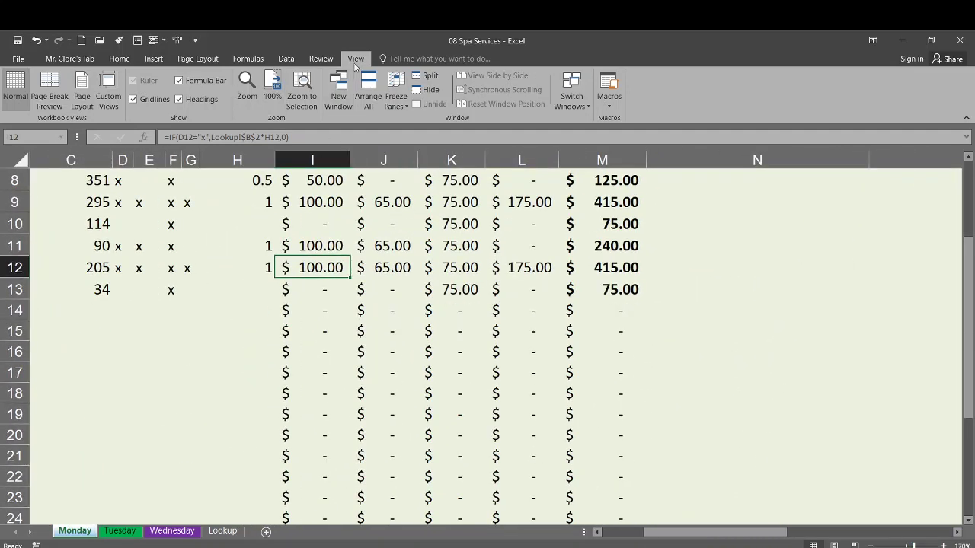
click(276, 86)
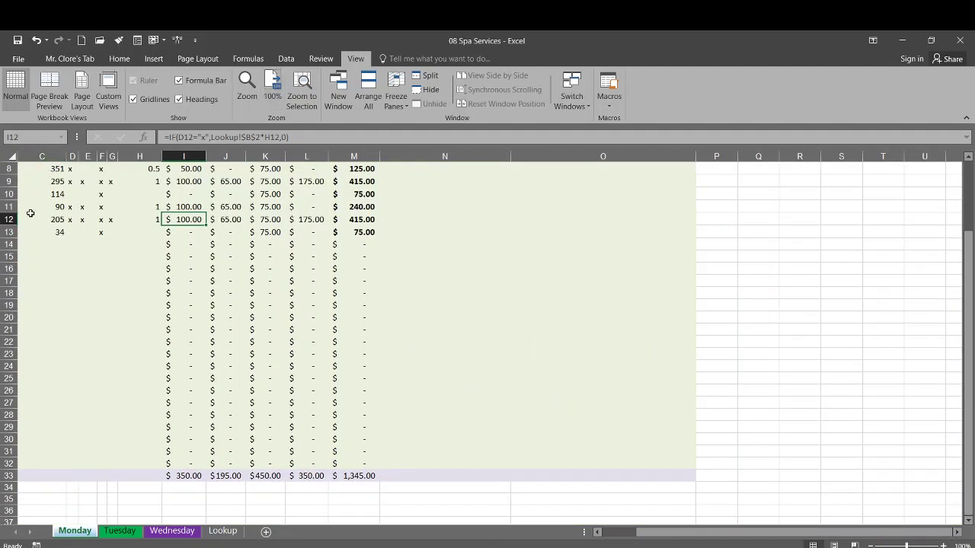
Freeze the panes at cell B8 on the Monday sheet and check the locked headings while scrolling through the rows.
scroll(42, 185, up, 3)
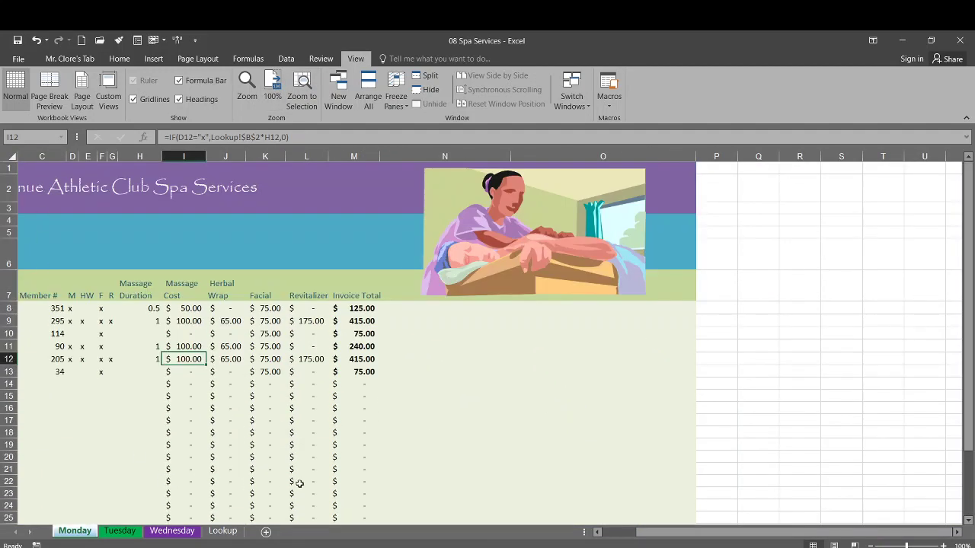
drag(794, 533, 638, 529)
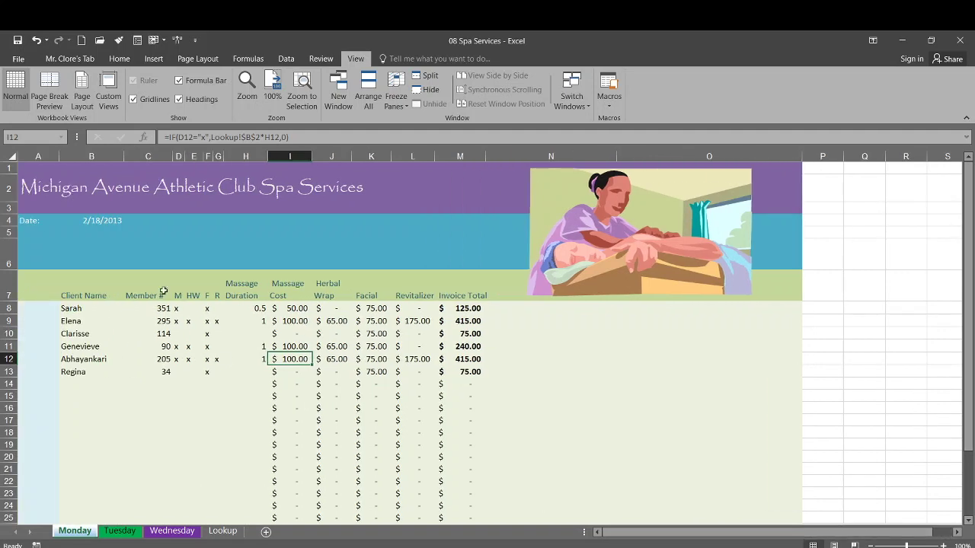
click(102, 312)
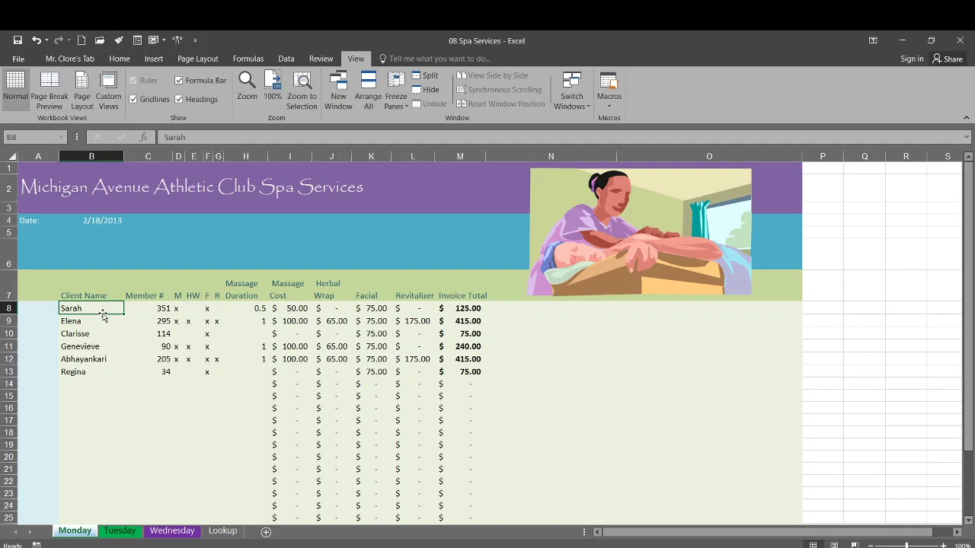
click(396, 94)
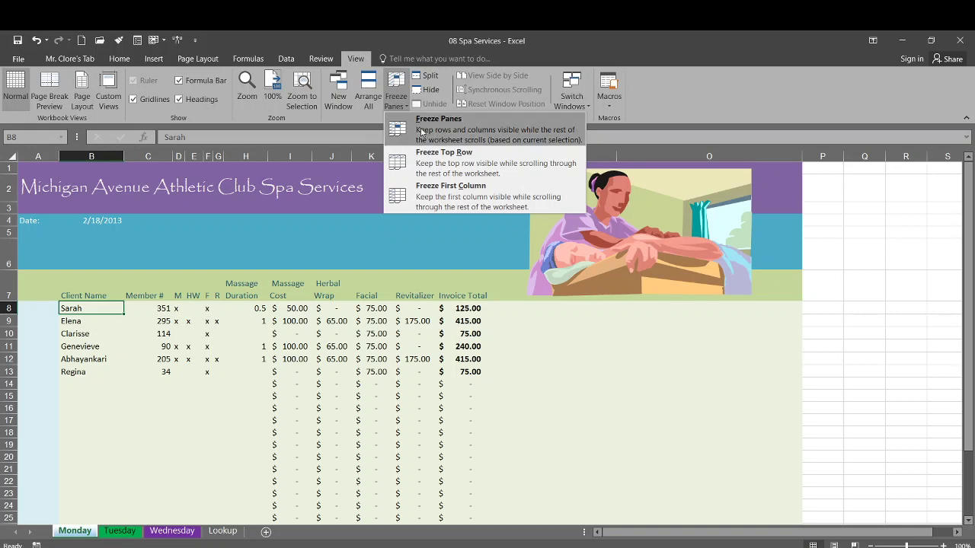
click(421, 131)
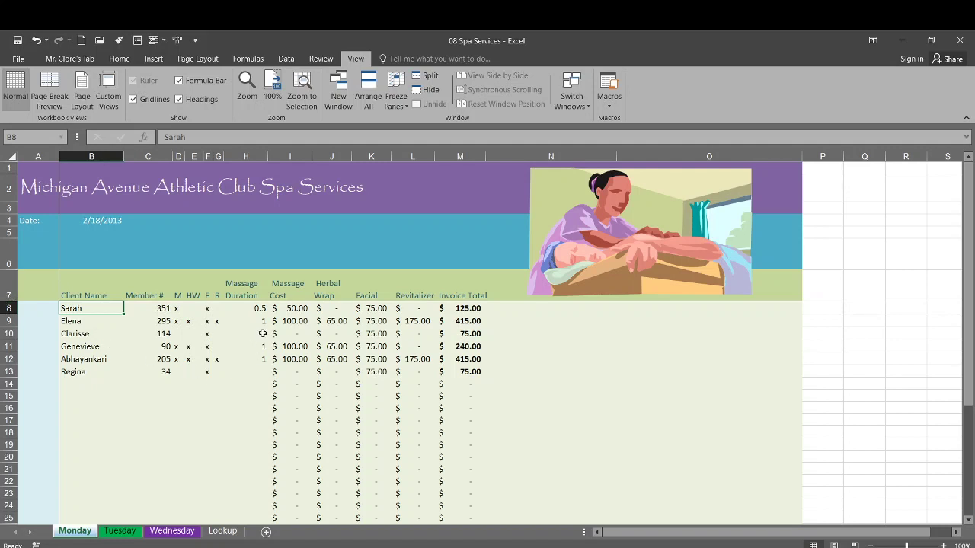
scroll(226, 348, down, 9)
scroll(226, 347, up, 4)
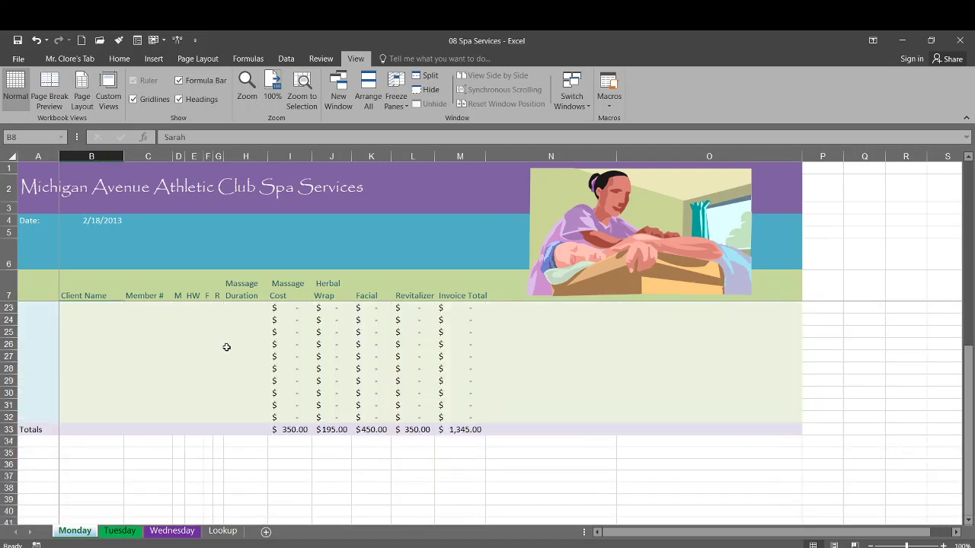
scroll(226, 347, up, 5)
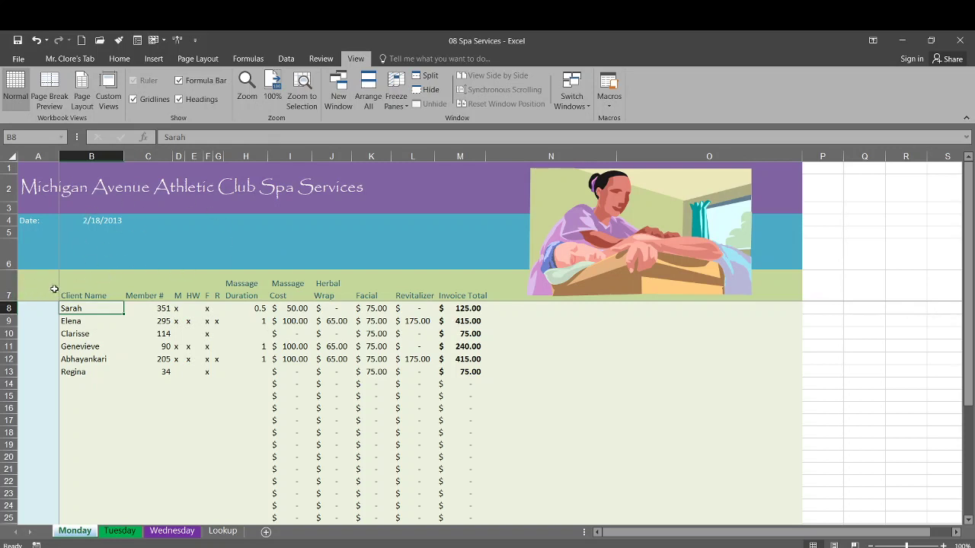
scroll(201, 370, down, 9)
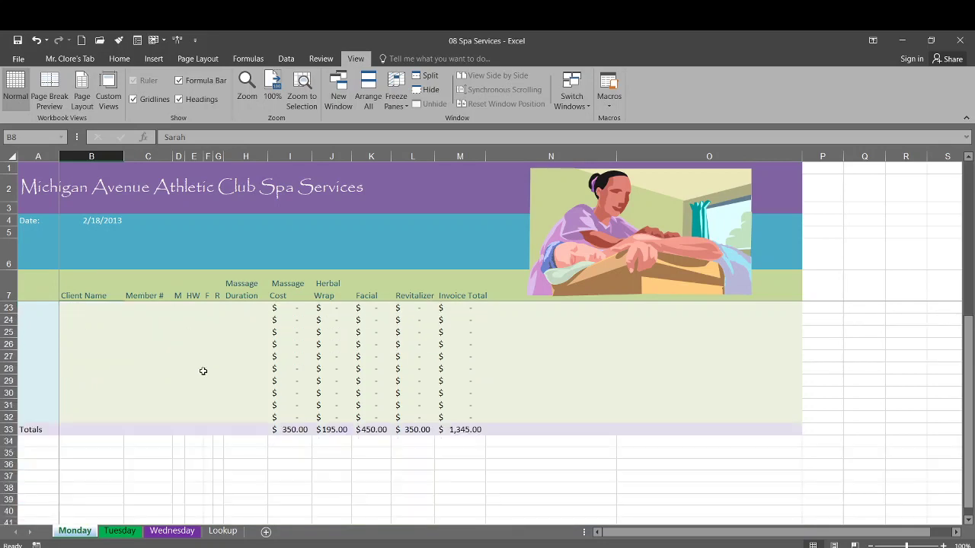
scroll(203, 362, up, 9)
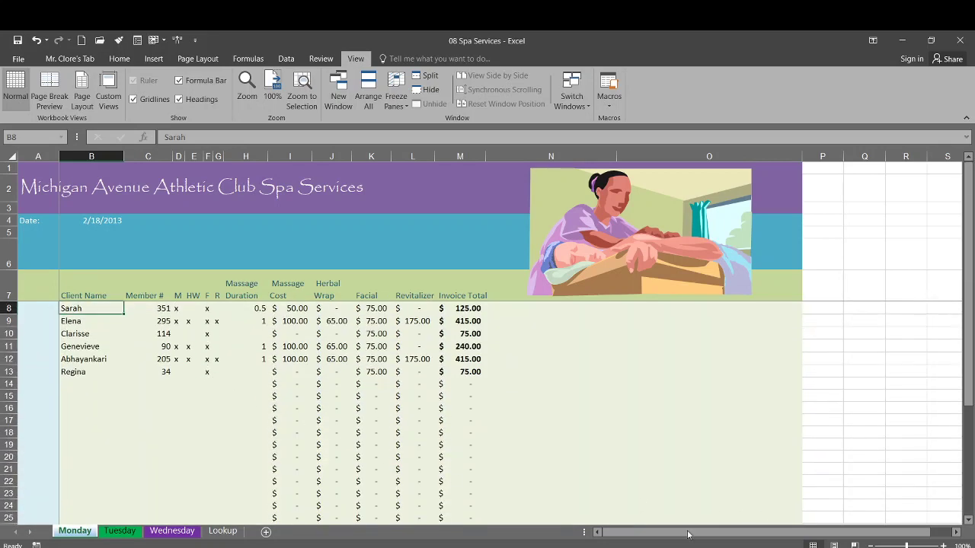
drag(651, 533, 685, 546)
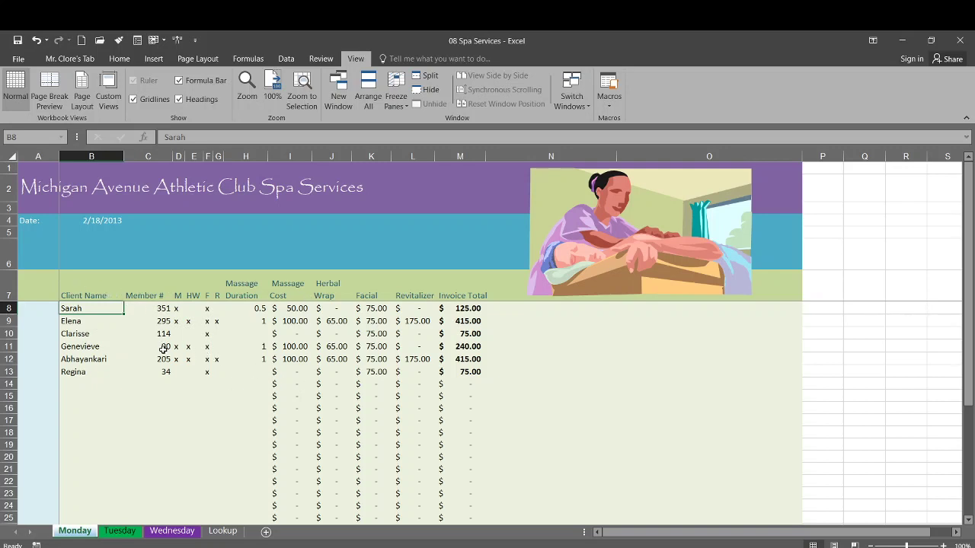
Unfreeze the panes set at cell B8 and show the available freeze options.
click(396, 95)
click(407, 119)
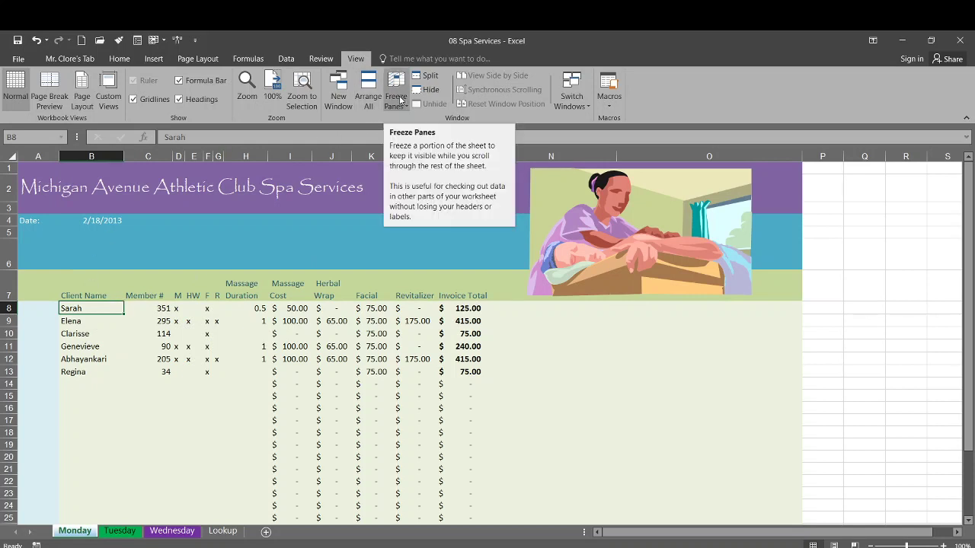
click(400, 100)
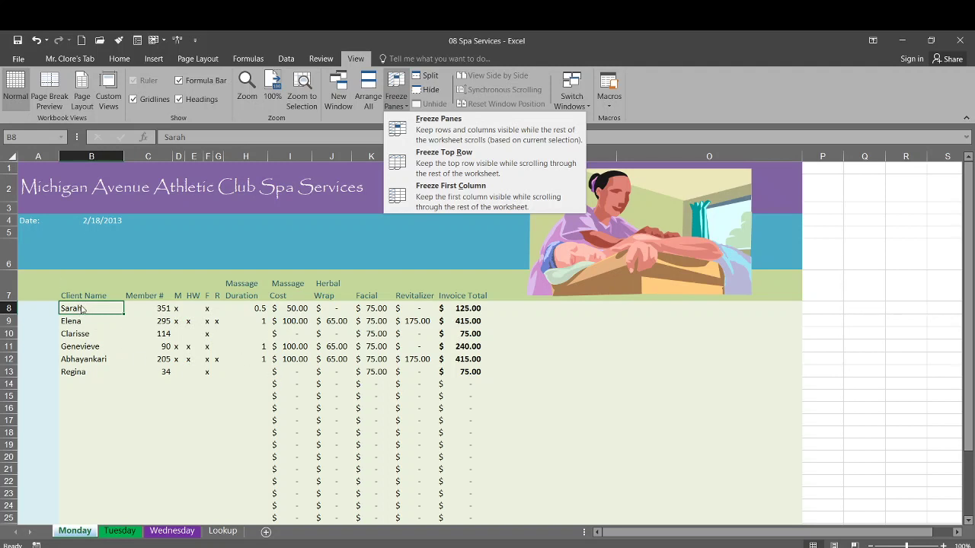
Freeze the panes at cell J12 in the Herbal Wrap column and unfreeze them again.
click(342, 361)
click(342, 360)
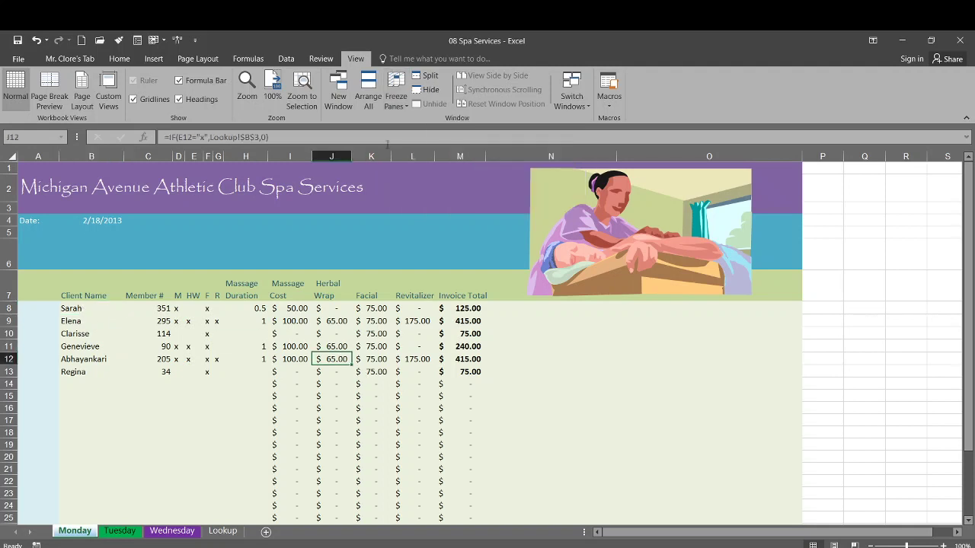
click(403, 107)
click(408, 125)
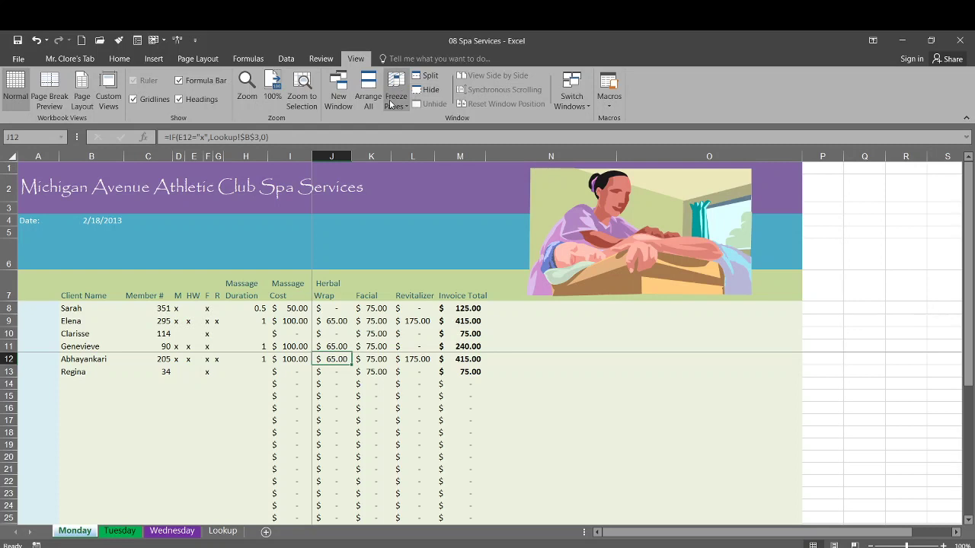
click(396, 99)
click(415, 120)
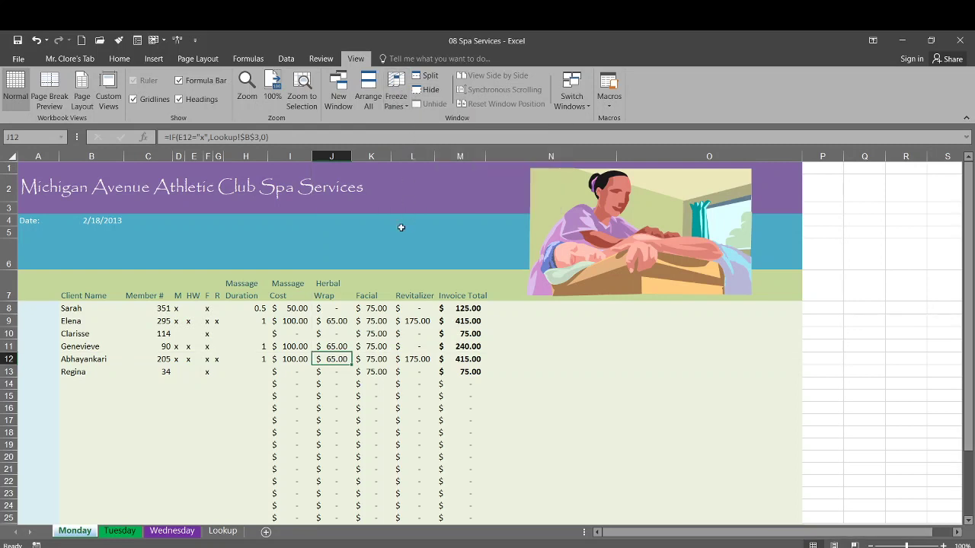
Freeze only the top row with B8 selected, check it by scrolling, and unfreeze it.
click(79, 309)
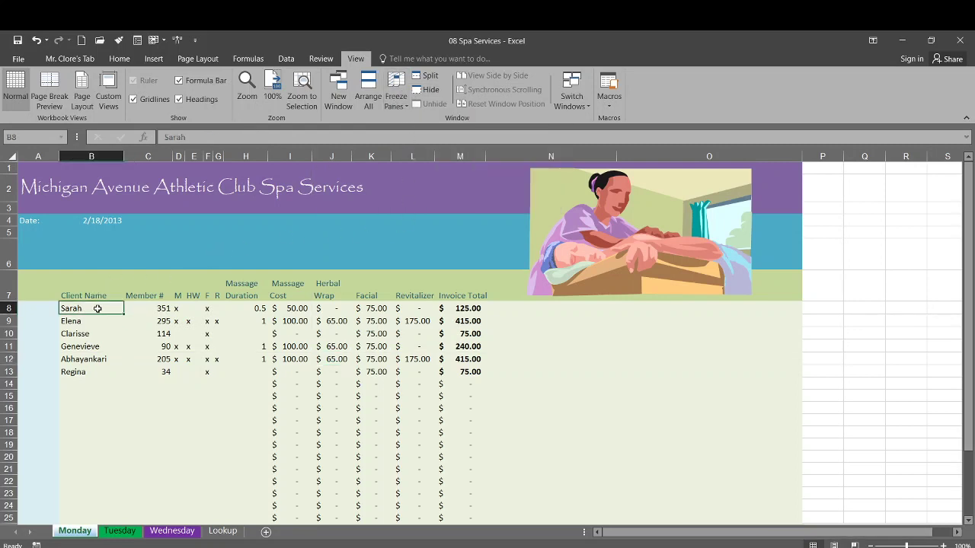
click(404, 103)
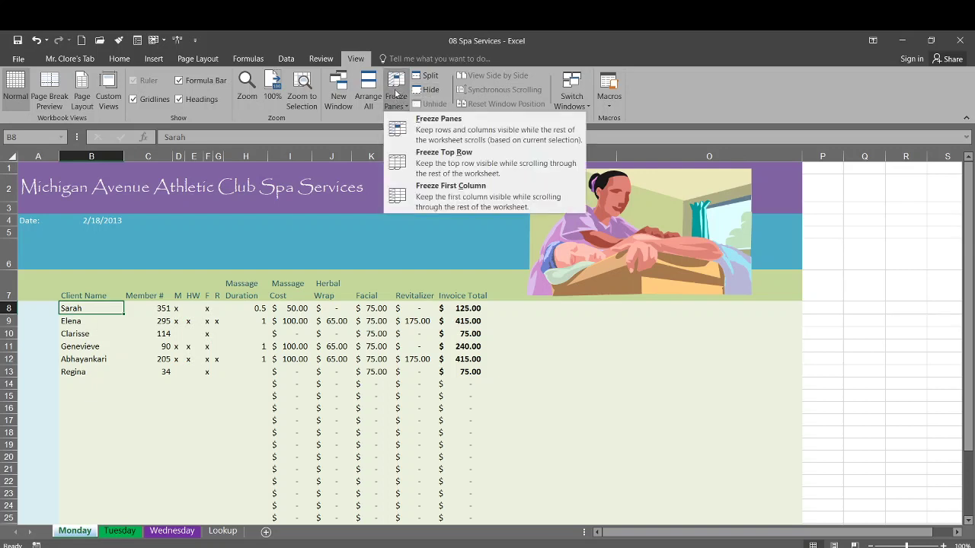
click(454, 160)
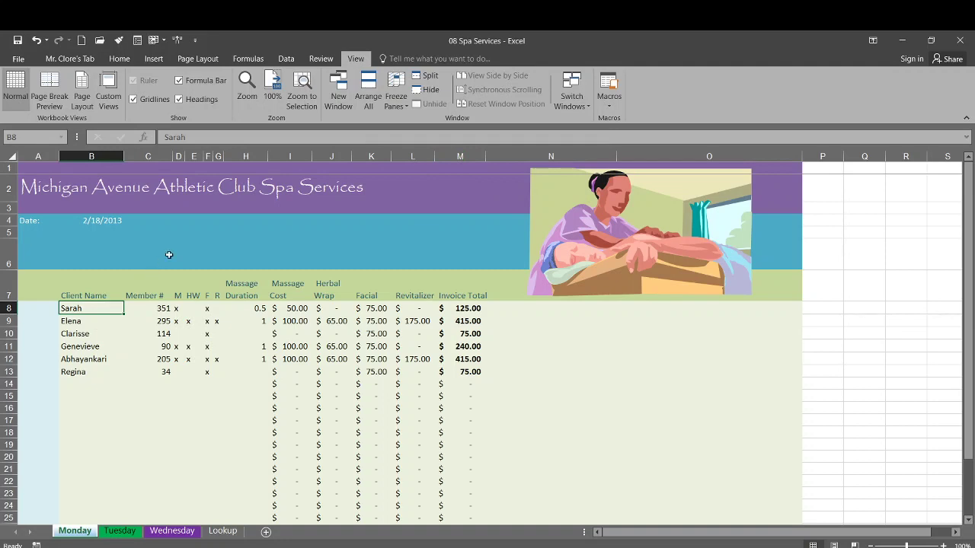
scroll(169, 255, down, 18)
scroll(177, 250, up, 18)
click(394, 96)
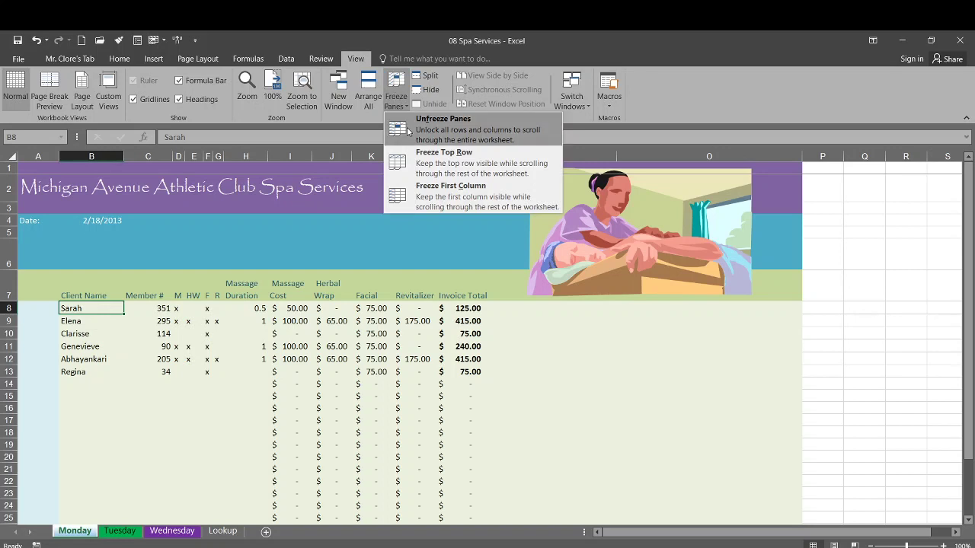
click(442, 126)
Freeze only the first column, check it by scrolling, and unfreeze it.
click(395, 95)
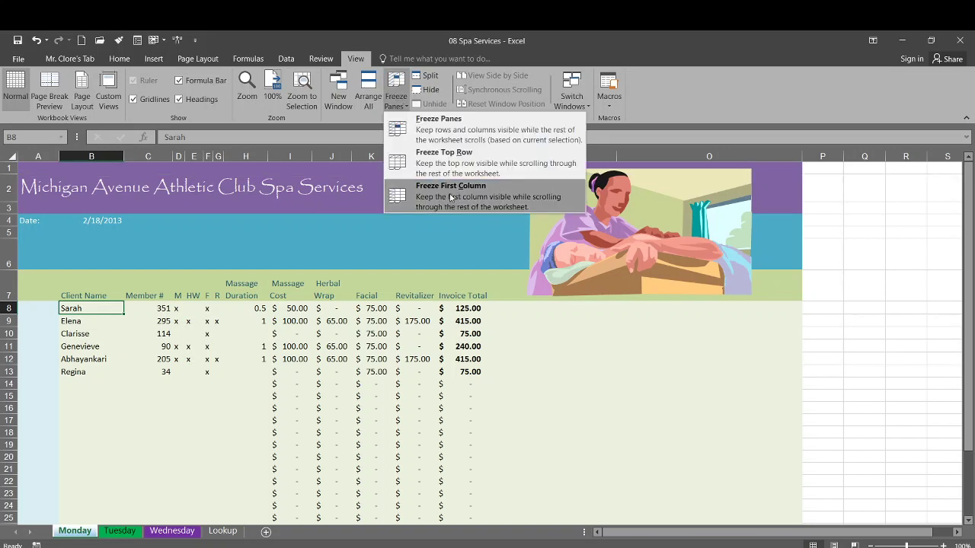
click(449, 198)
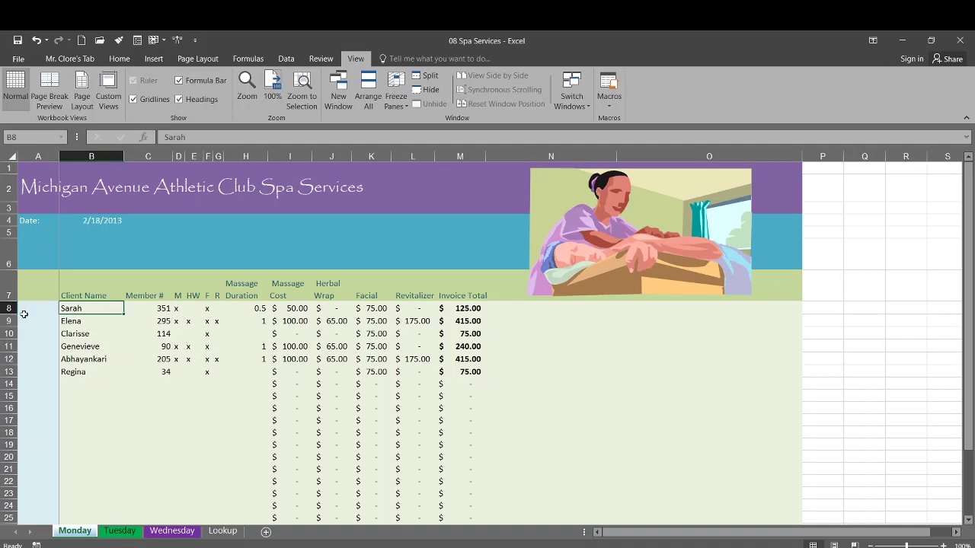
scroll(74, 281, down, 3)
scroll(87, 304, up, 3)
click(396, 99)
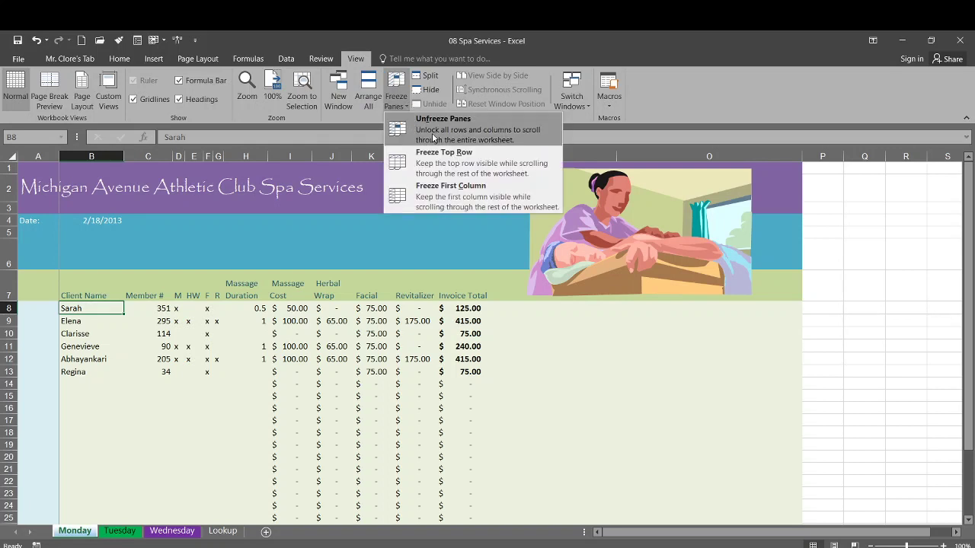
click(415, 122)
click(394, 95)
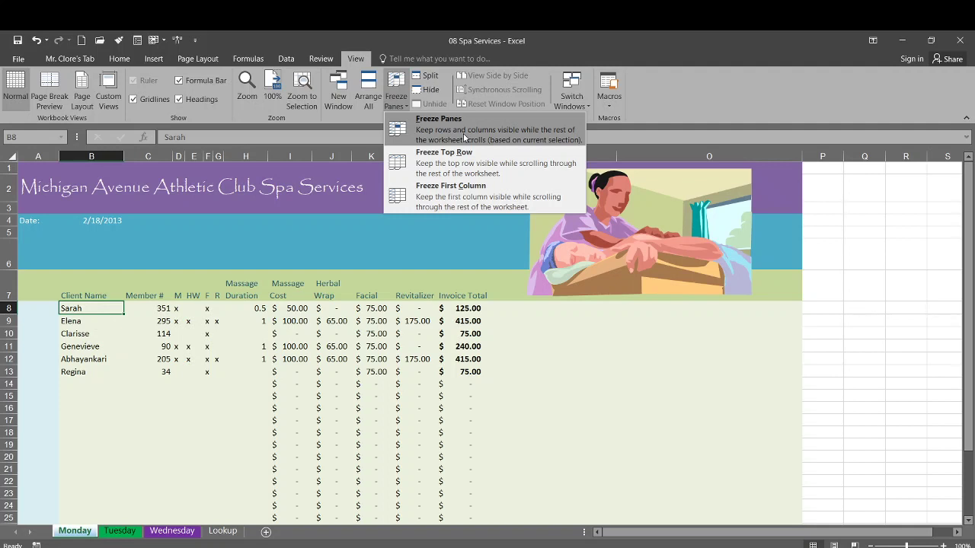
click(404, 92)
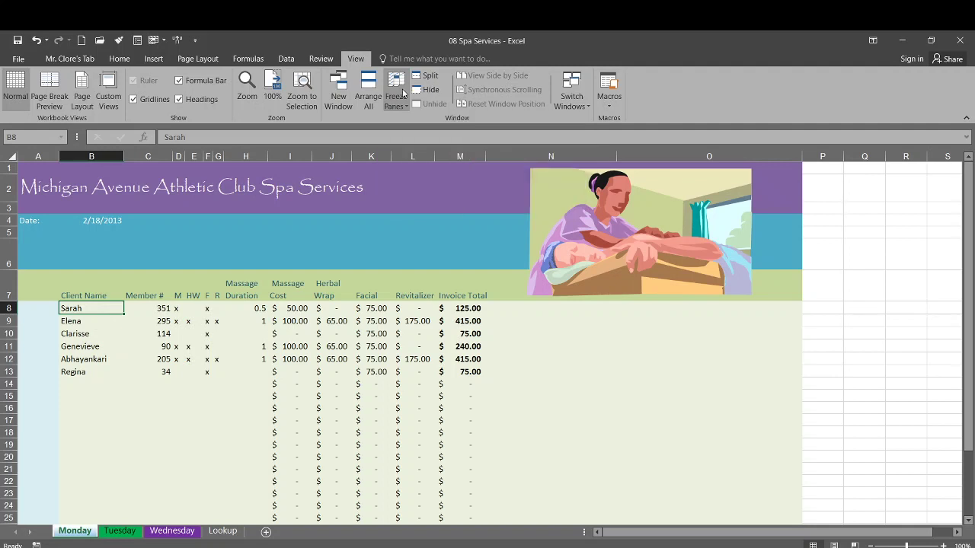